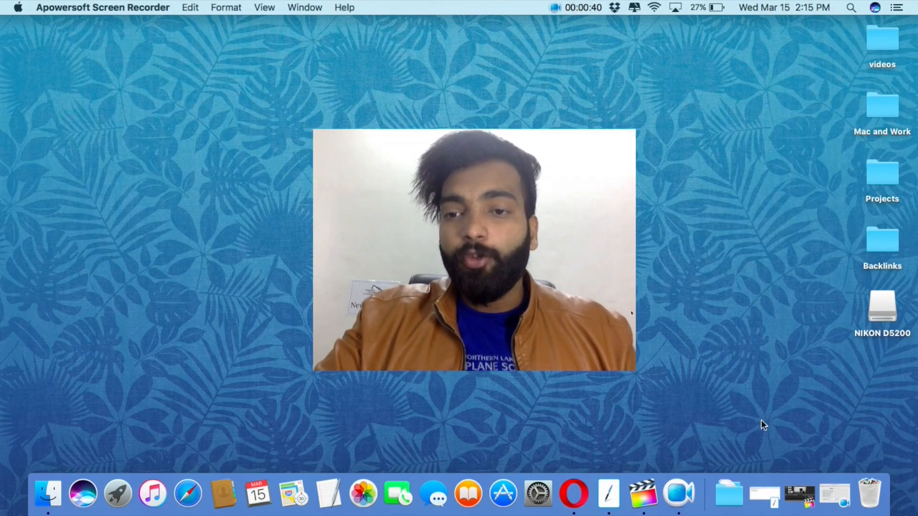
# Step: Switch to the TextEditor notes and copy the article title "Best Photo Editing Apps for Android in 2017"
pyautogui.click(764, 495)
pyautogui.moveTo(254, 123); pyautogui.dragTo(39, 123)
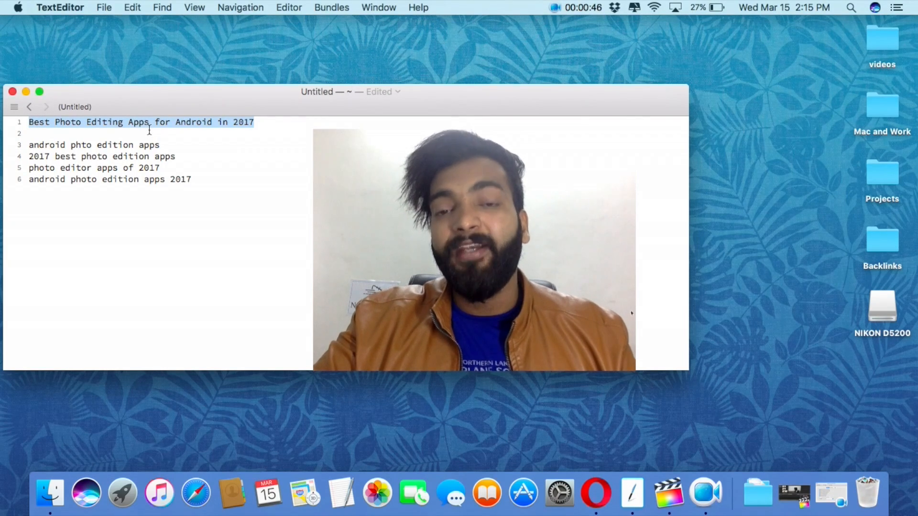
pyautogui.click(175, 156)
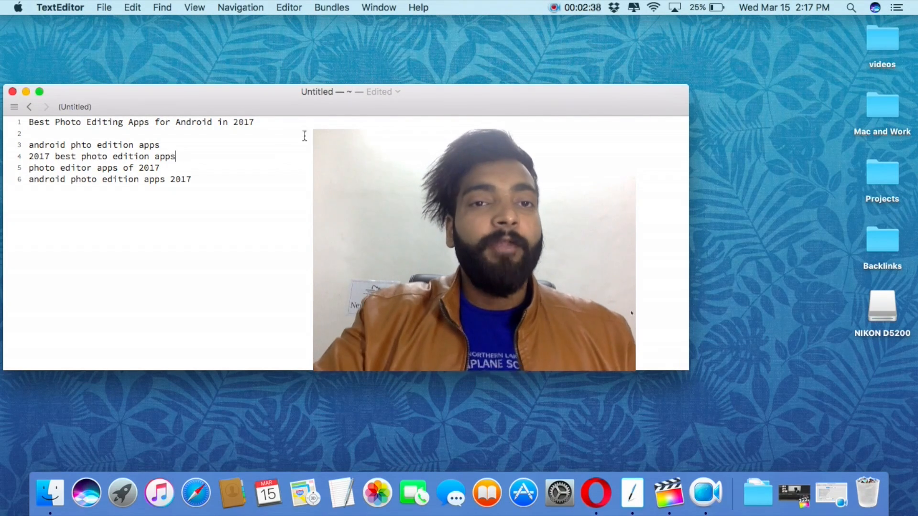
pyautogui.moveTo(257, 122); pyautogui.dragTo(26, 126)
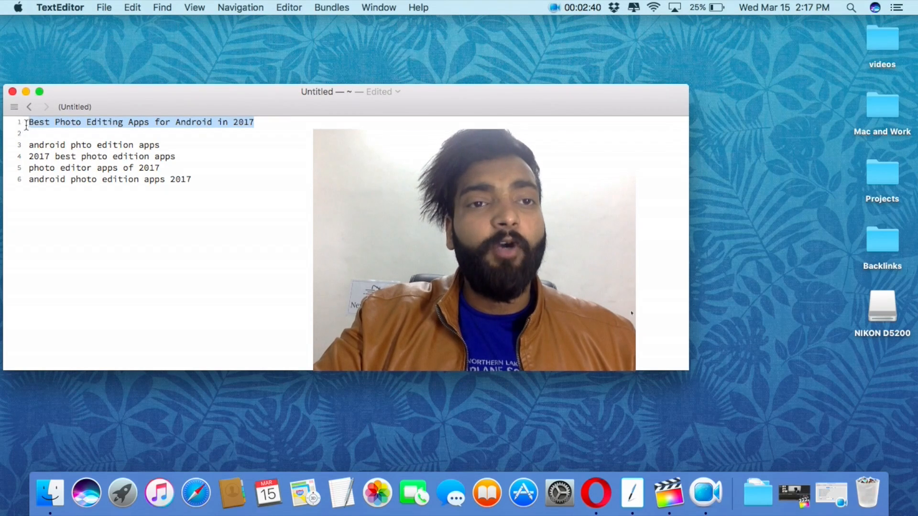
pyautogui.rightClick(199, 124)
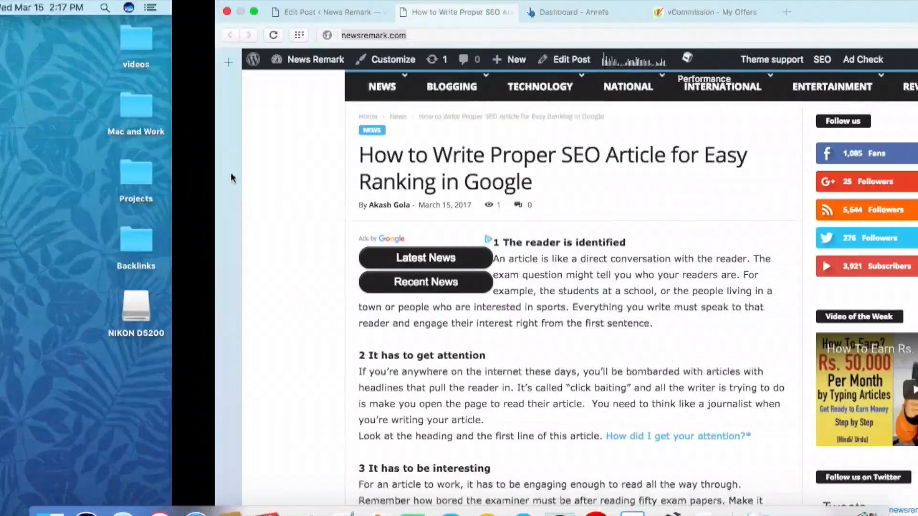
# Step: Look up the copied article title in Ahrefs Keywords Explorer in the browser, with United States as the country
pyautogui.hotkey('ctrl', 'Tab')
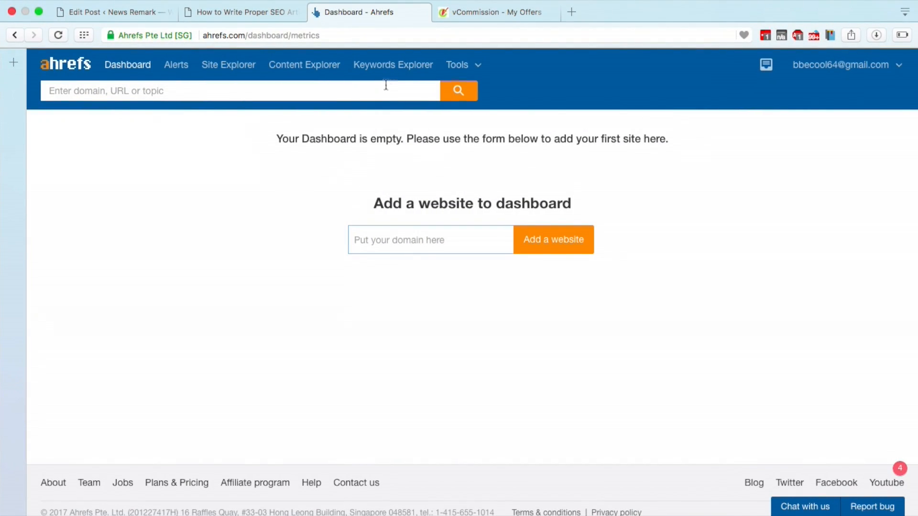
pyautogui.click(391, 71)
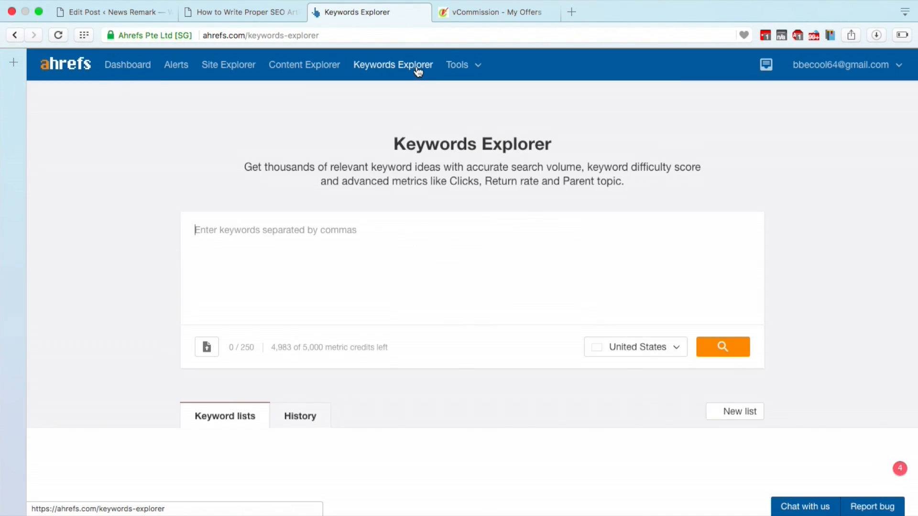
pyautogui.rightClick(287, 238)
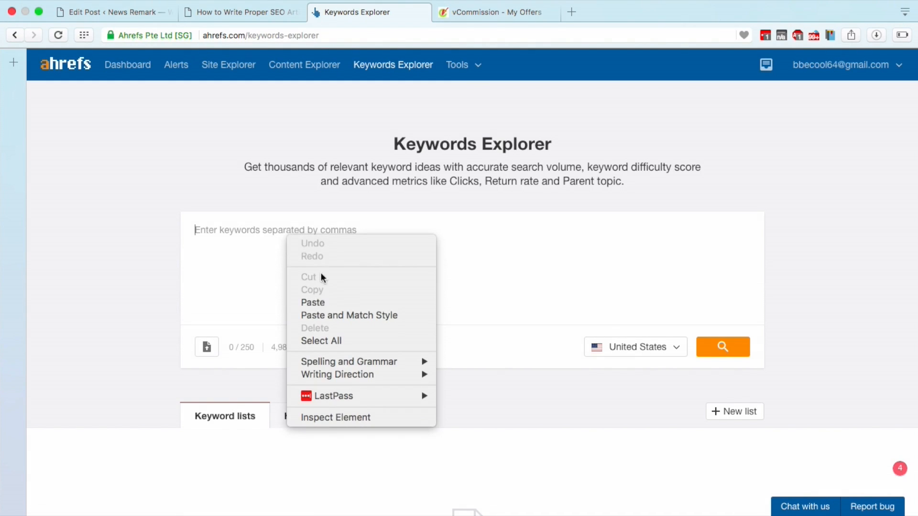
pyautogui.click(328, 302)
pyautogui.click(731, 348)
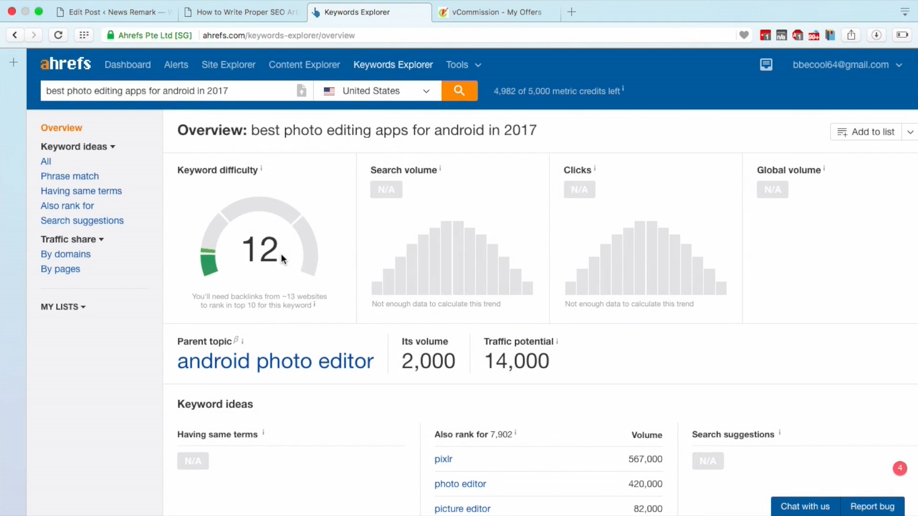
# Step: Return to the TextEditor notes and compare the main title with the four related keyword phrases listed below it
pyautogui.hotkey('ctrl', 'Left')
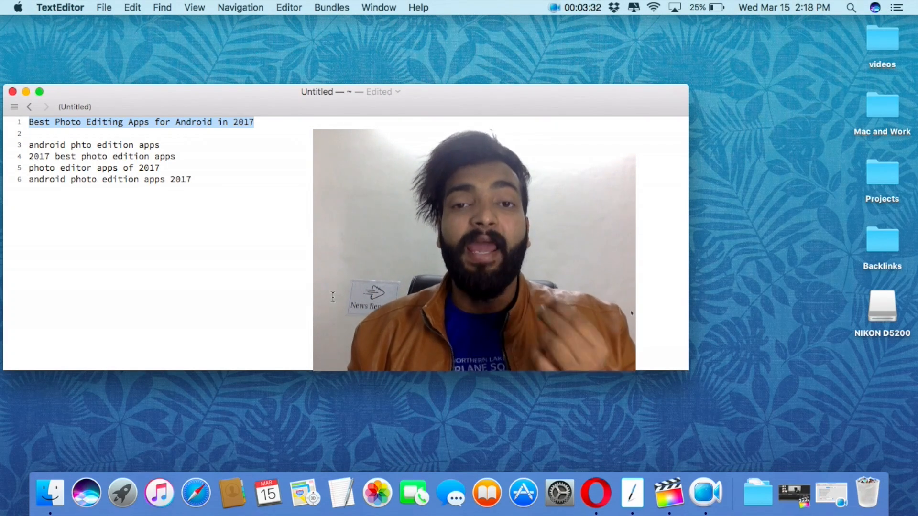
pyautogui.click(258, 201)
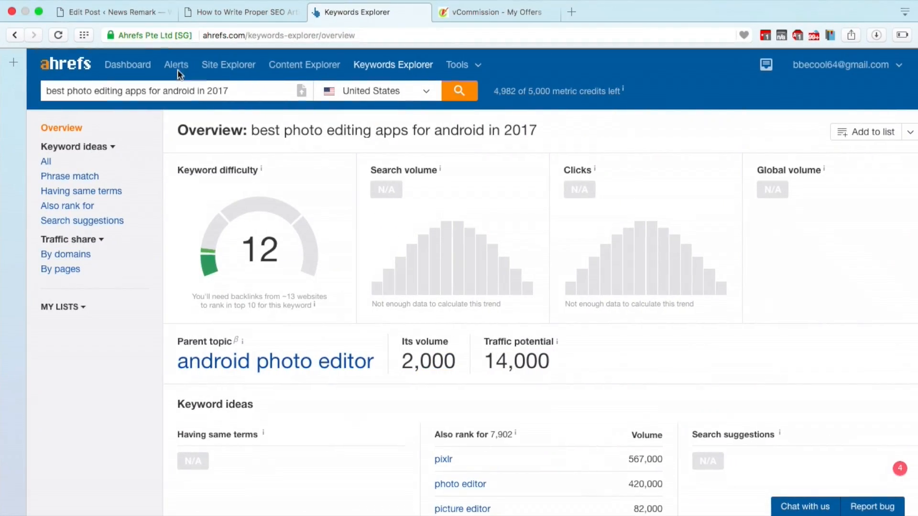
pyautogui.click(137, 8)
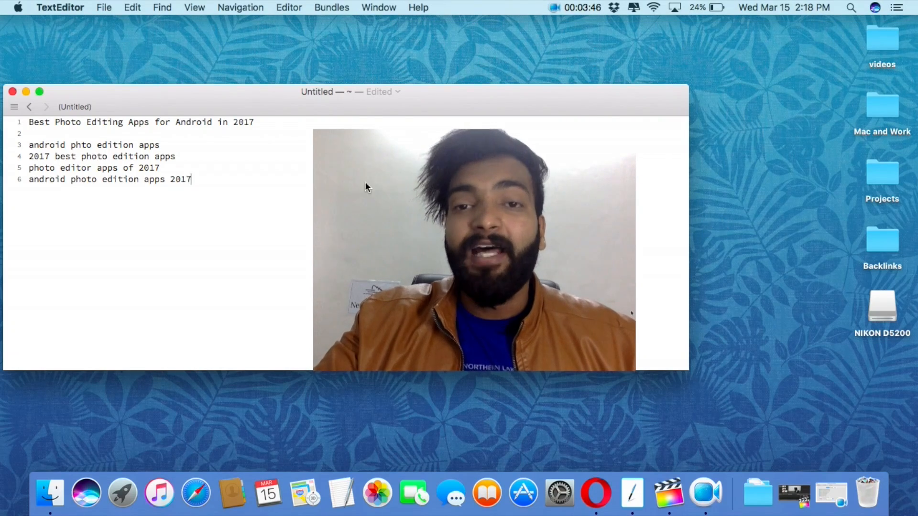
pyautogui.moveTo(254, 123); pyautogui.dragTo(55, 122)
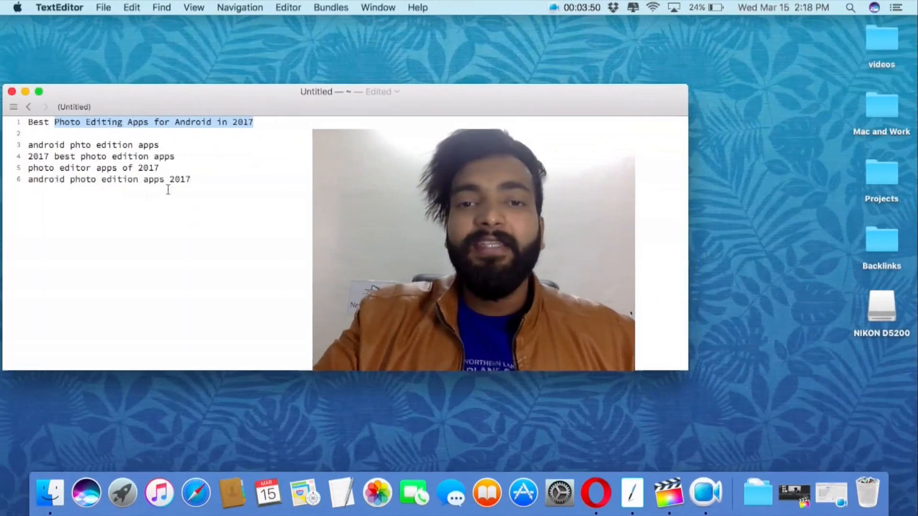
pyautogui.moveTo(191, 180); pyautogui.dragTo(29, 144)
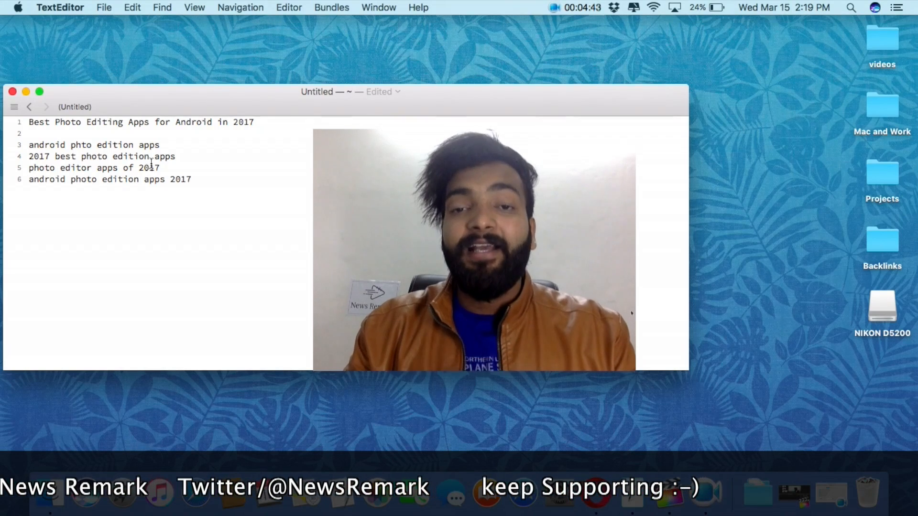
# Step: In the WordPress post editor, copy "Best Photo Editing Apps for Android in 2017" from the post title
pyautogui.hotkey('ctrl', 'Right')
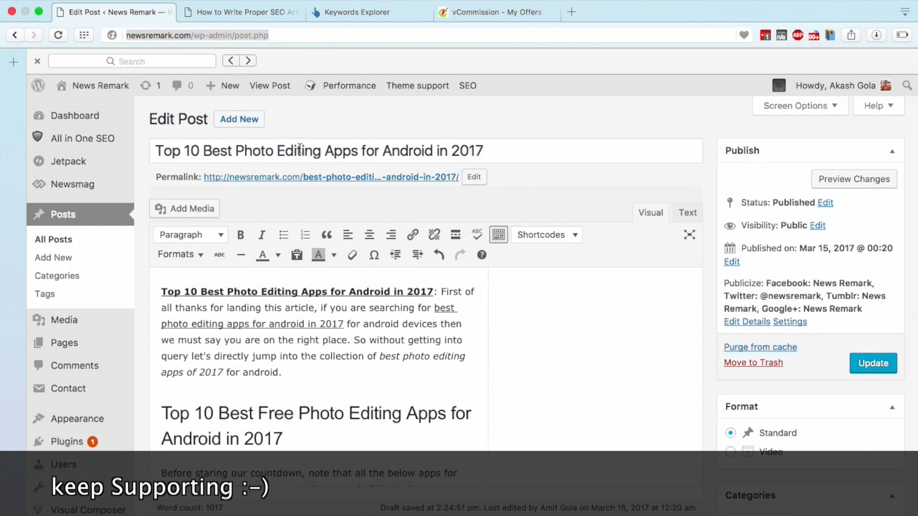
pyautogui.moveTo(482, 150); pyautogui.dragTo(214, 151)
pyautogui.rightClick(234, 146)
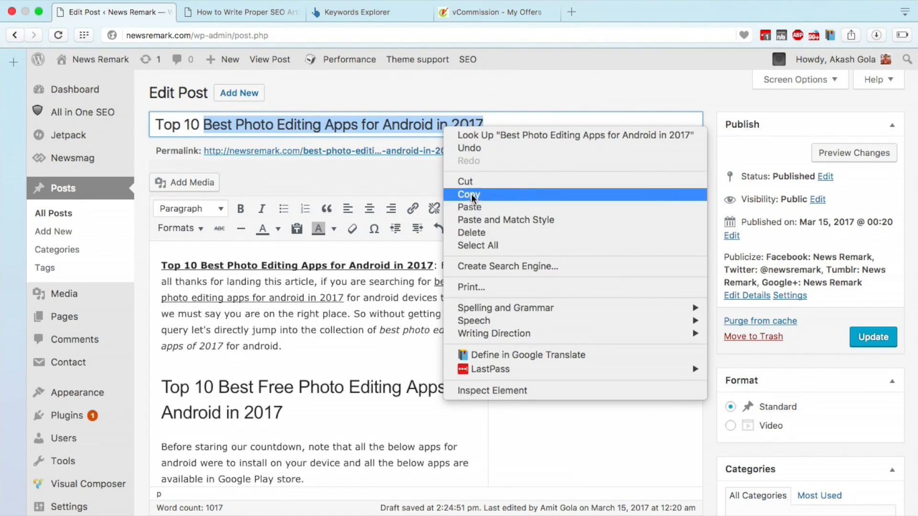
pyautogui.click(471, 197)
pyautogui.click(392, 190)
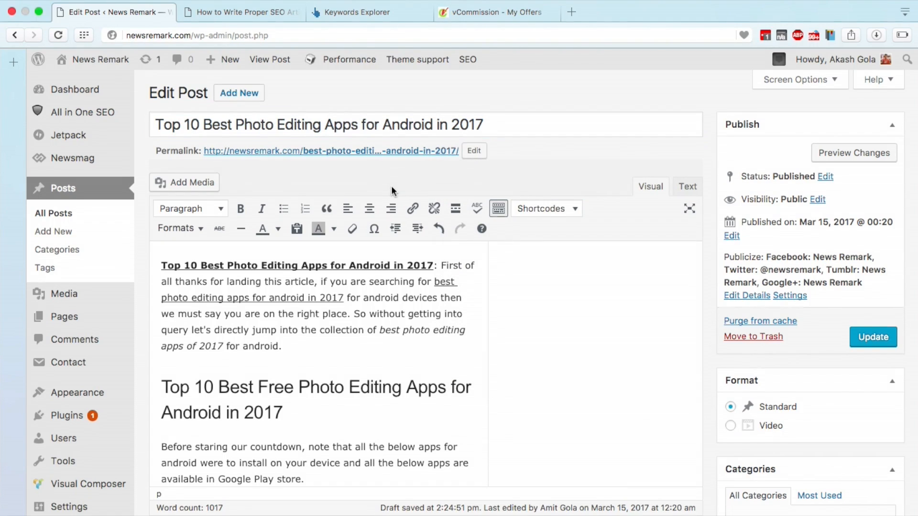
# Step: Replace the post's permalink slug with the copied phrase "Best Photo Editing Apps for Android in 2017"
pyautogui.click(474, 152)
pyautogui.press('super+a')
pyautogui.press('BackSpace')
pyautogui.press('super+v')
pyautogui.click(458, 152)
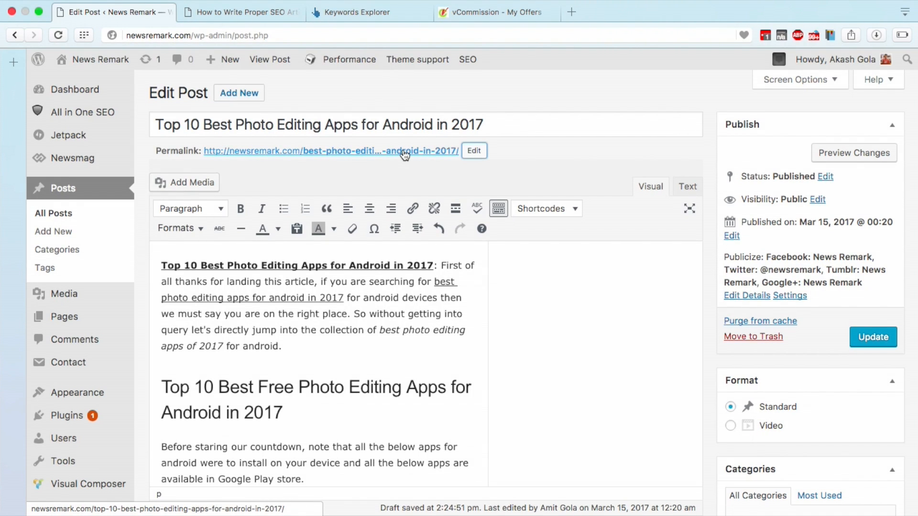
# Step: Examine how the post title and its keyword variations are used in the bold, underlined and italic phrases of the opening paragraph
pyautogui.scroll(-1, 416, 182)
pyautogui.moveTo(485, 118); pyautogui.dragTo(164, 119)
pyautogui.click(221, 256)
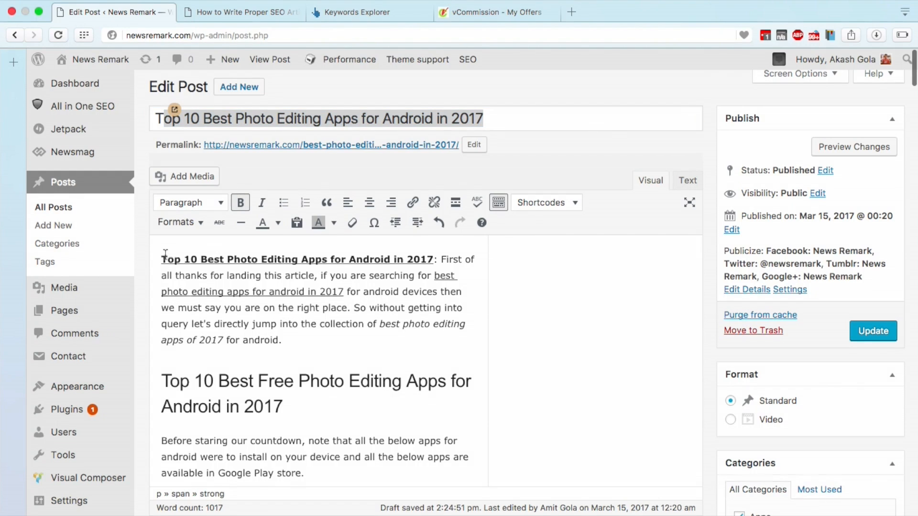
pyautogui.moveTo(174, 255); pyautogui.dragTo(440, 254)
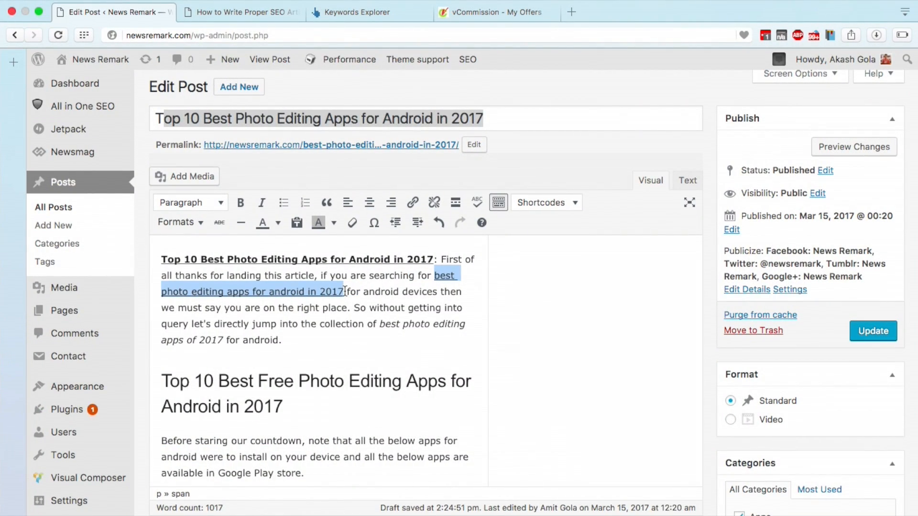
pyautogui.scroll(-1, 392, 307)
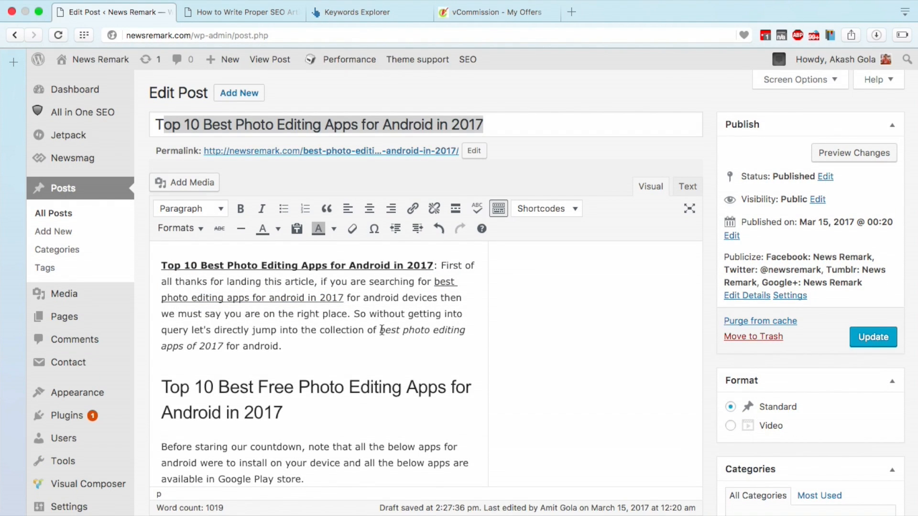
pyautogui.moveTo(382, 330); pyautogui.dragTo(216, 343)
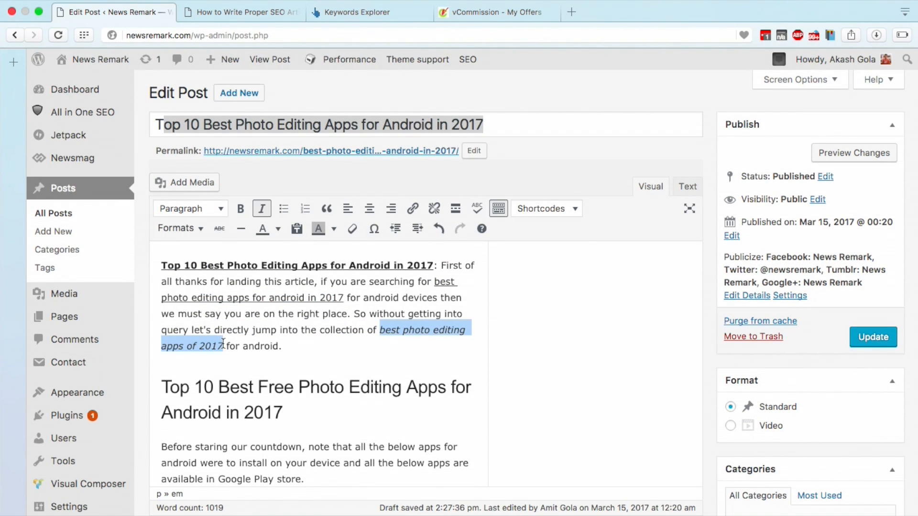
pyautogui.click(314, 349)
# Step: Check the rest of the article for the keyword phrase, including the Adobe Photoshop Express section and the closing paragraph
pyautogui.scroll(-15, 314, 349)
pyautogui.scroll(-10, 316, 350)
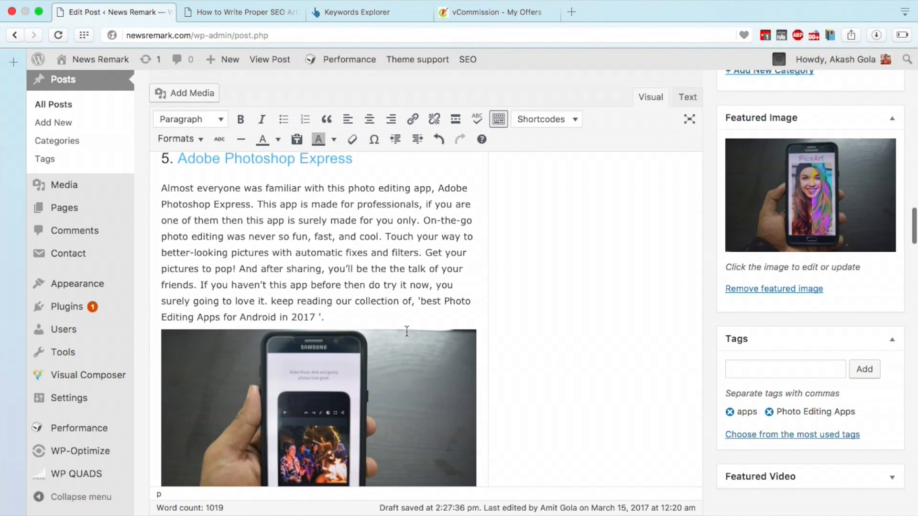
pyautogui.moveTo(295, 303); pyautogui.dragTo(306, 316)
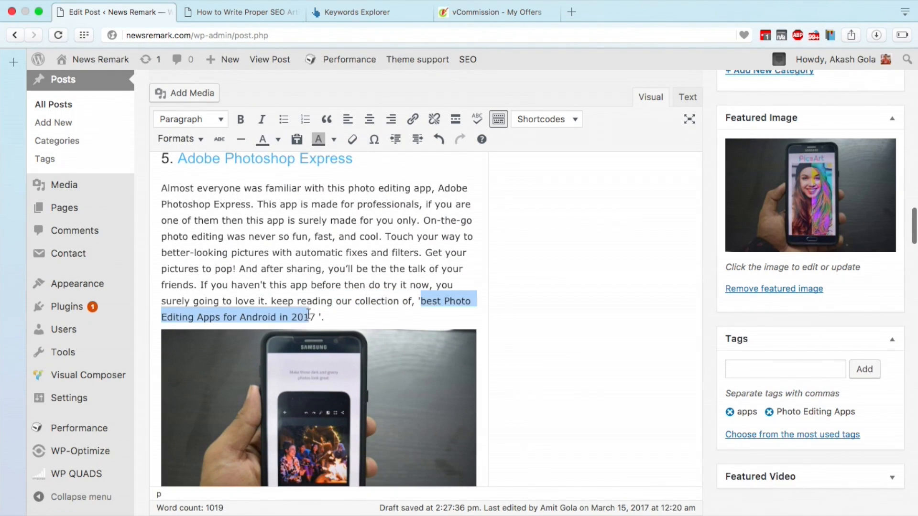
pyautogui.click(374, 283)
pyautogui.scroll(-20, 375, 281)
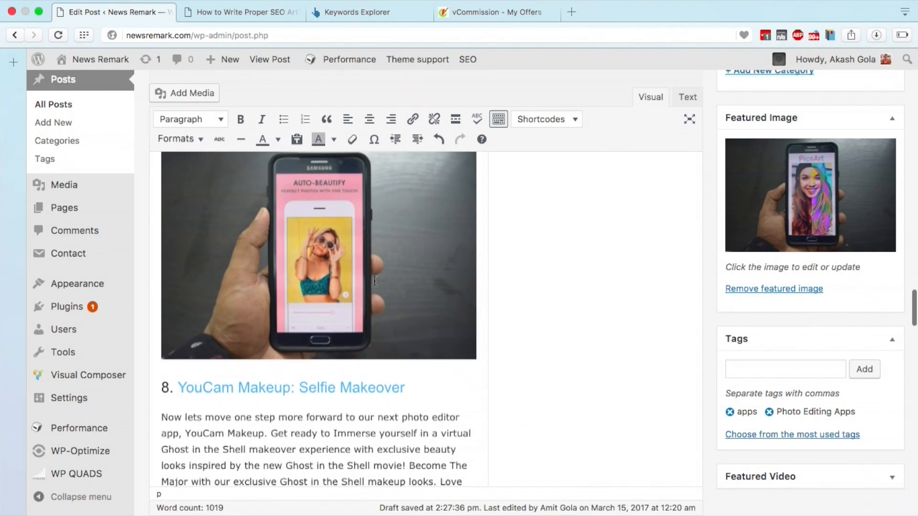
pyautogui.scroll(-20, 374, 282)
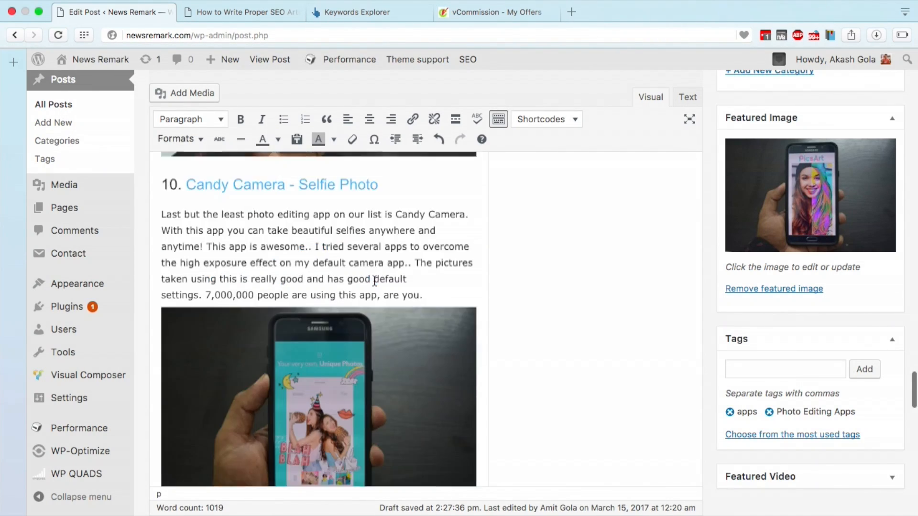
pyautogui.scroll(-10, 374, 281)
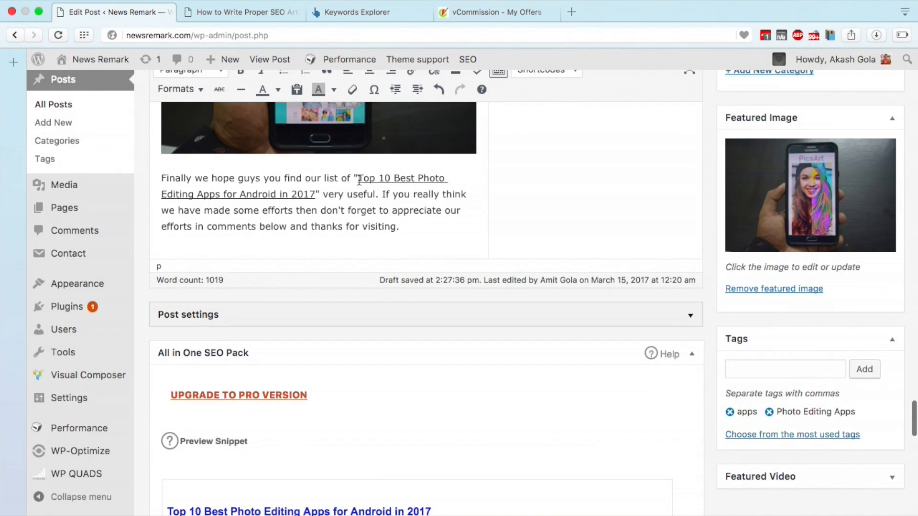
pyautogui.moveTo(358, 179); pyautogui.dragTo(306, 189)
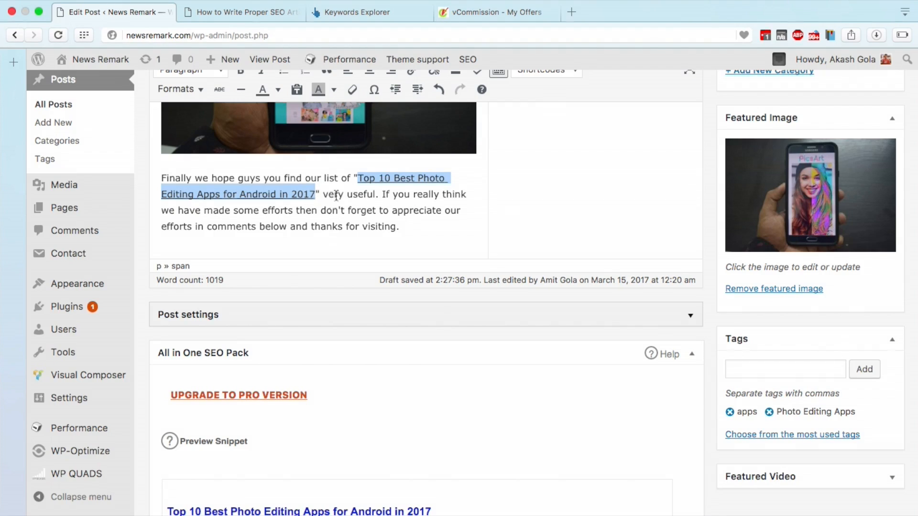
pyautogui.scroll(3, 391, 195)
# Step: Switch back to the TextEditor notes and highlight the four keyword variations under the title
pyautogui.hotkey('ctrl', 'Left')
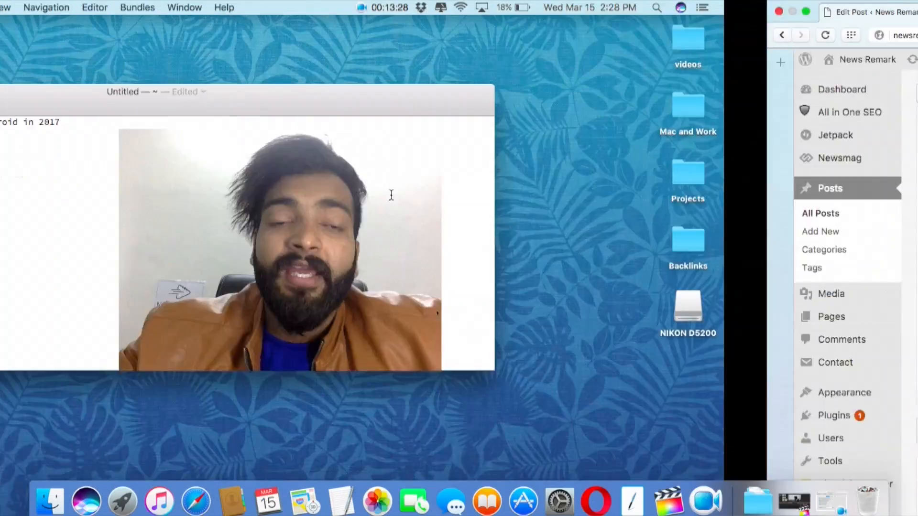
pyautogui.moveTo(193, 182); pyautogui.dragTo(23, 146)
pyautogui.click(102, 191)
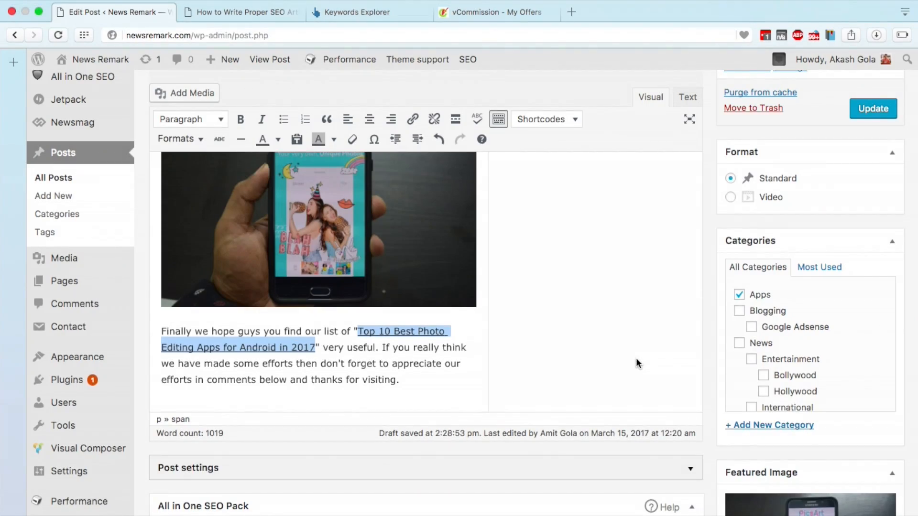
# Step: Back in the WordPress post, review the All in One SEO Pack snippet, description and keywords, and highlight the SEO title
pyautogui.scroll(5, 636, 357)
pyautogui.scroll(-10, 636, 357)
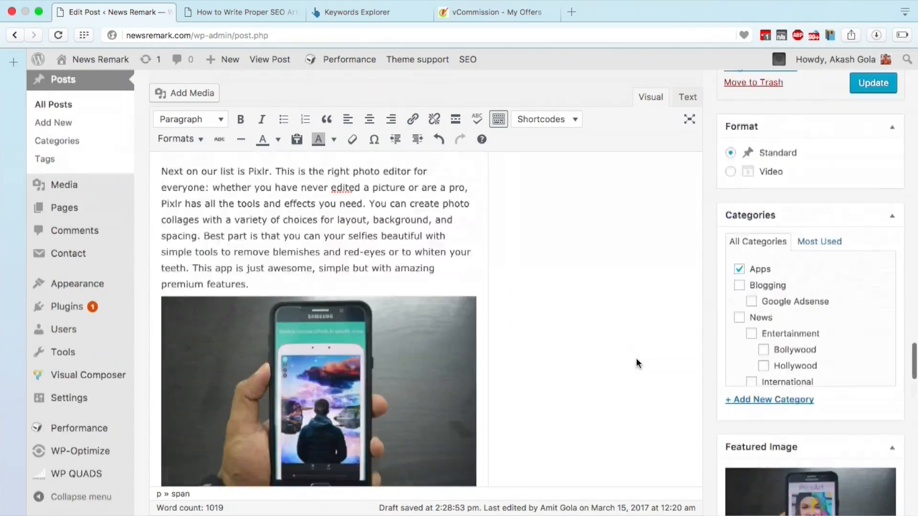
pyautogui.scroll(4, 635, 358)
pyautogui.scroll(5, 635, 363)
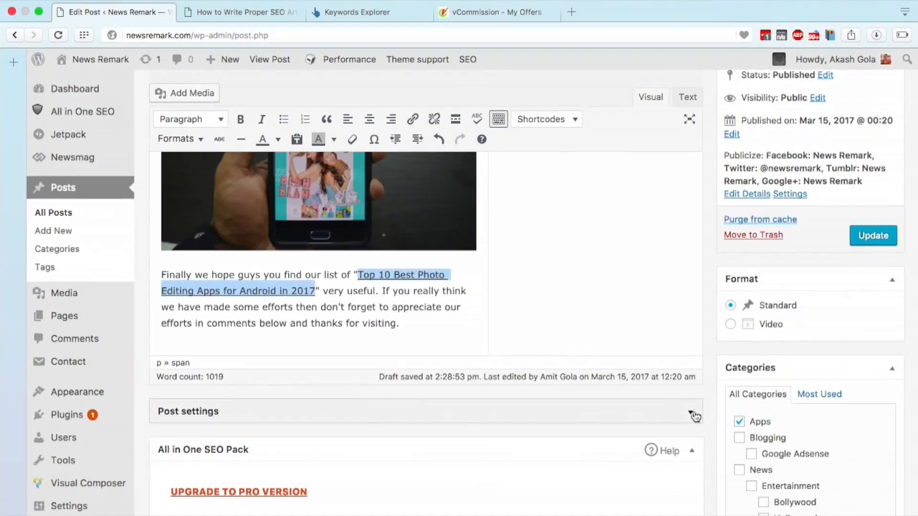
pyautogui.scroll(-8, 693, 411)
pyautogui.scroll(-4, 695, 417)
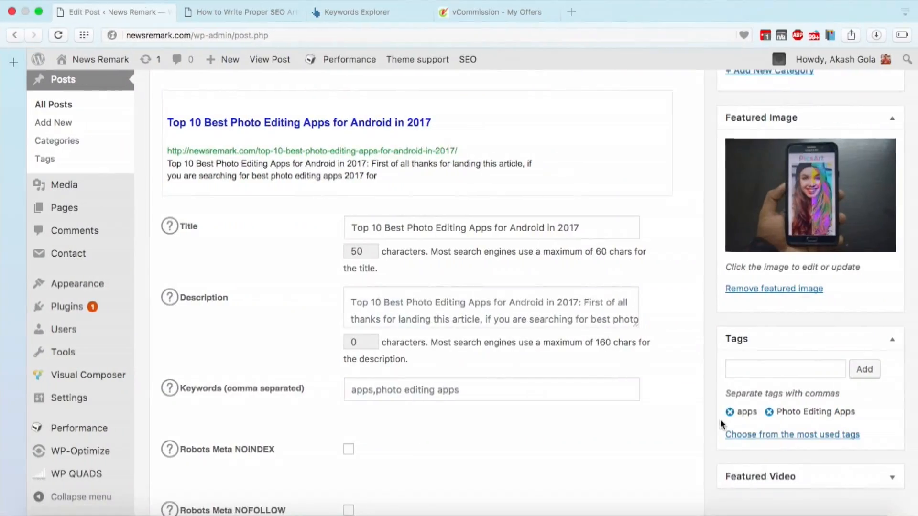
pyautogui.scroll(-2, 720, 419)
pyautogui.scroll(5, 514, 358)
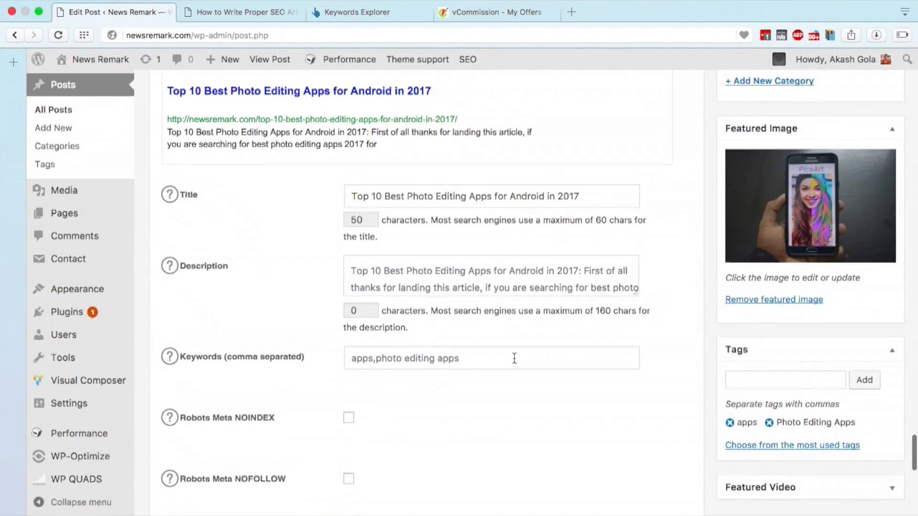
pyautogui.scroll(2, 561, 335)
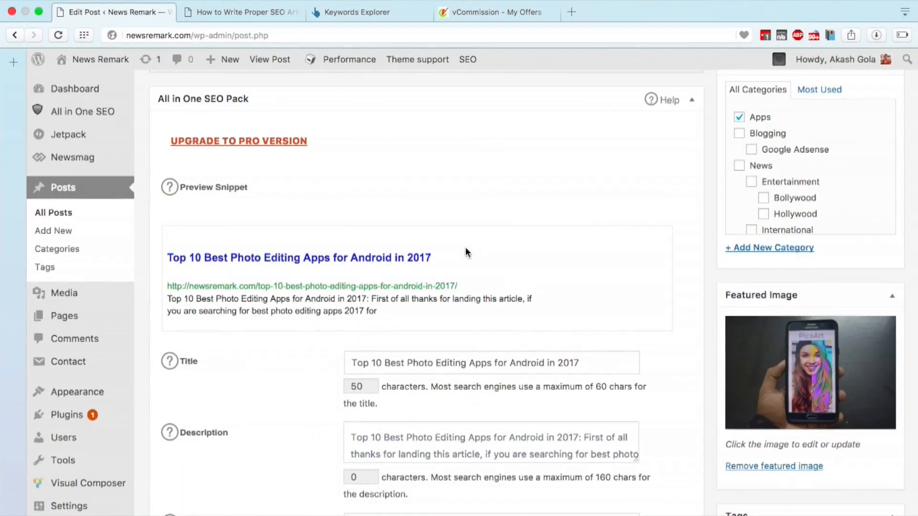
pyautogui.scroll(-3, 474, 268)
pyautogui.moveTo(579, 300); pyautogui.dragTo(397, 300)
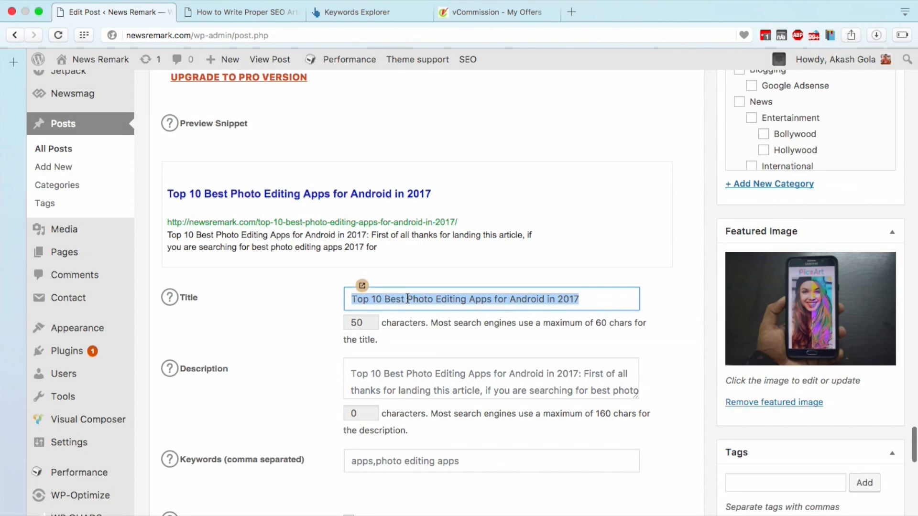
# Step: Review the text of the All in One SEO Pack description and the keywords field beneath it
pyautogui.click(414, 381)
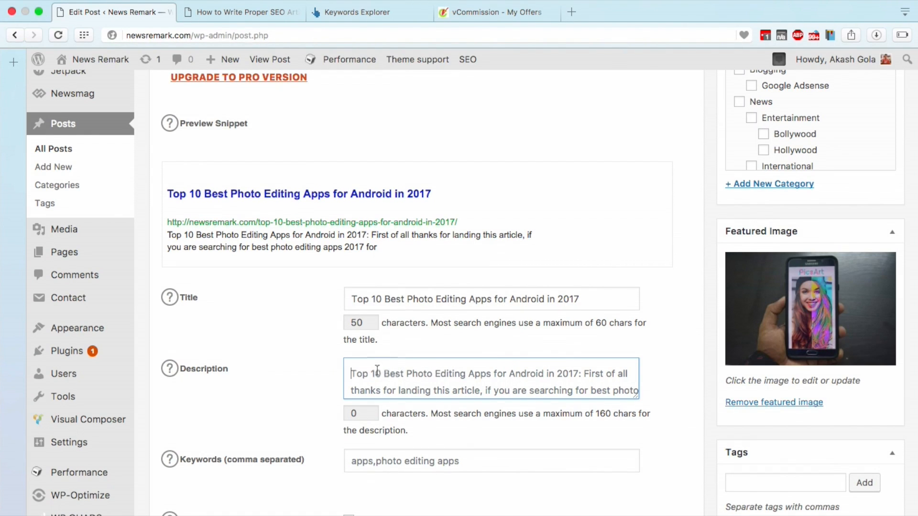
pyautogui.scroll(-5, 354, 370)
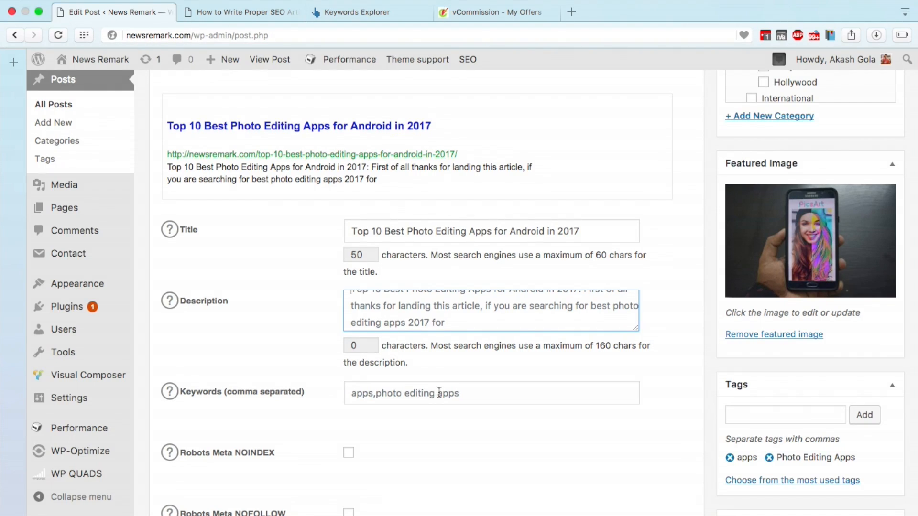
# Step: In the TextEditor notes, join the first three keyword variations on one line, separated by commas
pyautogui.hotkey('ctrl', 'Left')
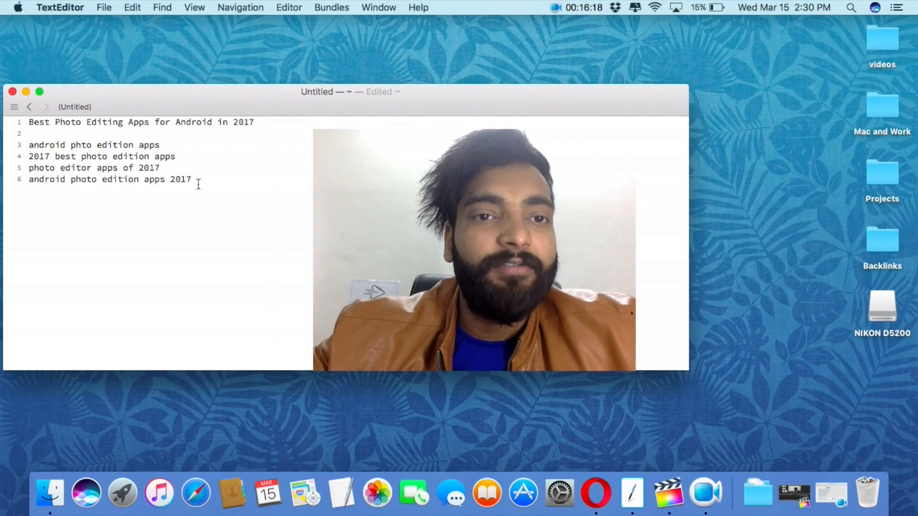
pyautogui.write(',')
pyautogui.press('Right')
pyautogui.press('BackSpace')
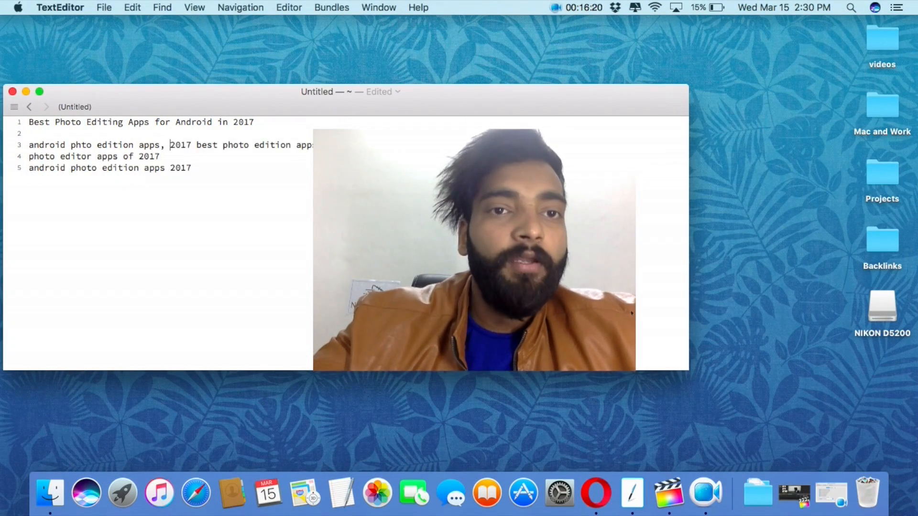
pyautogui.moveTo(395, 174); pyautogui.dragTo(417, 172)
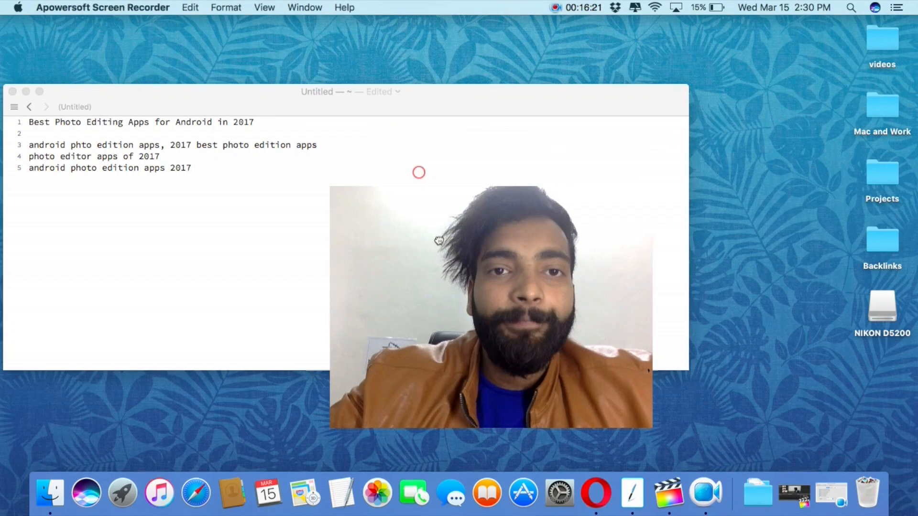
pyautogui.click(352, 143)
pyautogui.write(',')
pyautogui.press('Right')
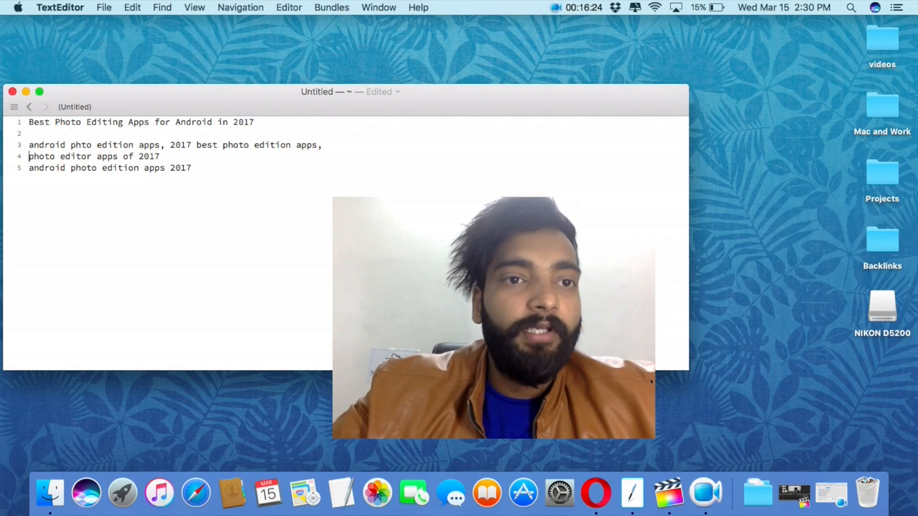
pyautogui.press('BackSpace')
# Step: Add "android photo edition apps 2017" to the comma-separated line and join the whole list to the title above with a comma
pyautogui.click(460, 143)
pyautogui.write(',')
pyautogui.press('Right')
pyautogui.press('BackSpace')
pyautogui.click(29, 143)
pyautogui.press('BackSpace')
pyautogui.press('BackSpace')
pyautogui.write(',')
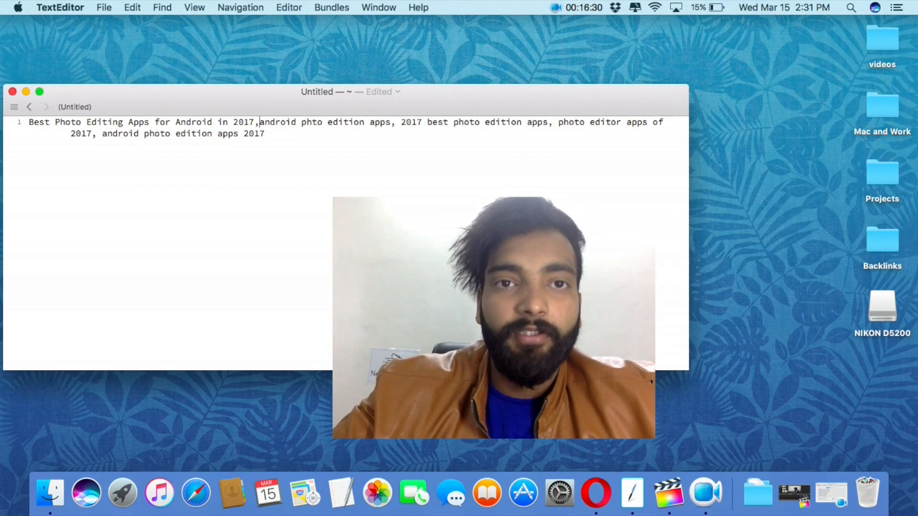
# Step: Copy the complete comma-separated keyword list and paste it into the SEO keywords field of the WordPress post
pyautogui.moveTo(272, 134); pyautogui.dragTo(29, 123)
pyautogui.rightClick(93, 133)
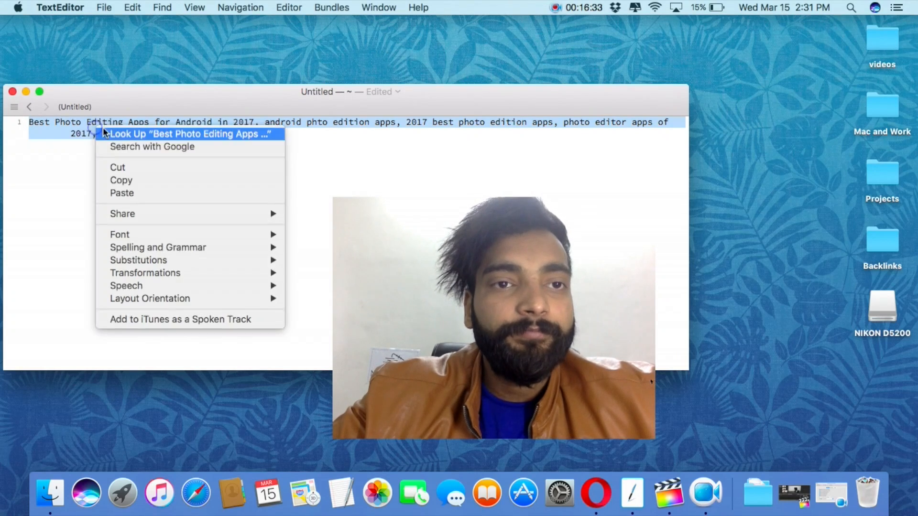
pyautogui.click(137, 181)
pyautogui.click(517, 288)
pyautogui.moveTo(517, 287); pyautogui.dragTo(463, 180)
pyautogui.hotkey('ctrl', 'Right')
pyautogui.click(485, 394)
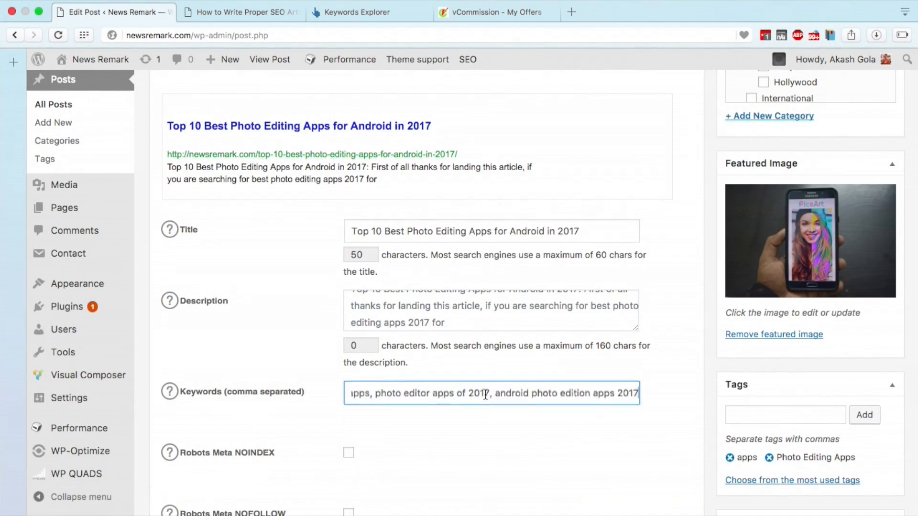
pyautogui.click(550, 368)
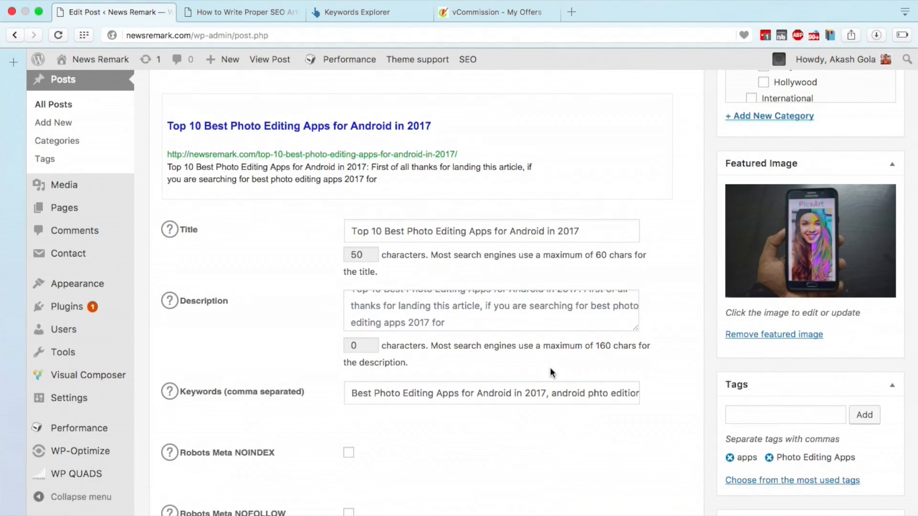
# Step: Go back up to the article body and switch to the TextEditor notes
pyautogui.scroll(20, 550, 367)
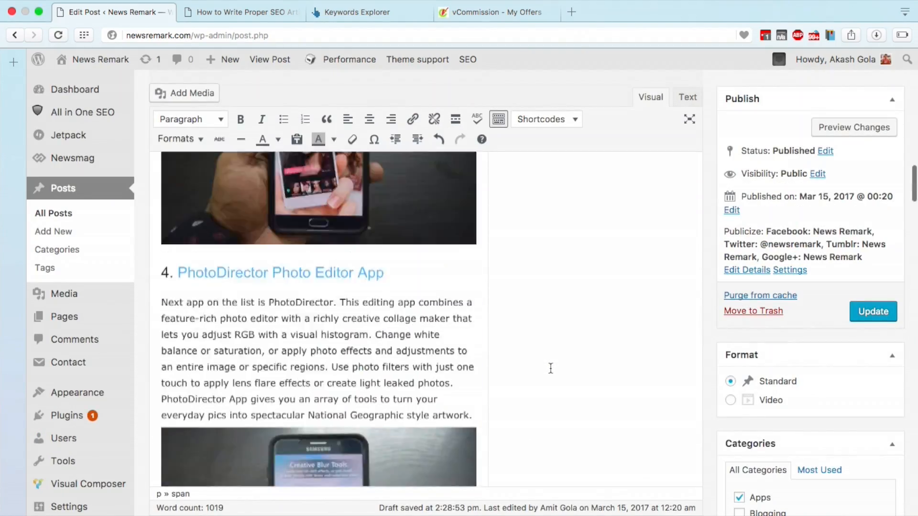
pyautogui.hotkey('ctrl', 'Left')
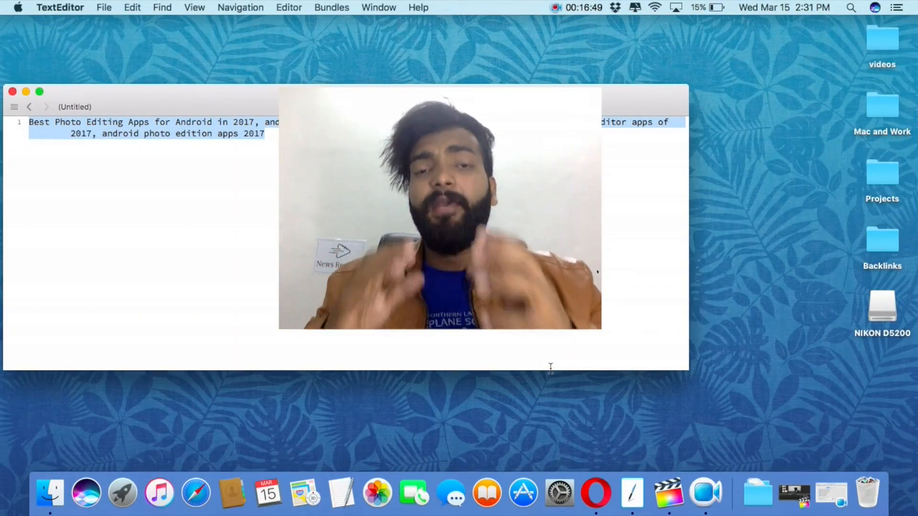